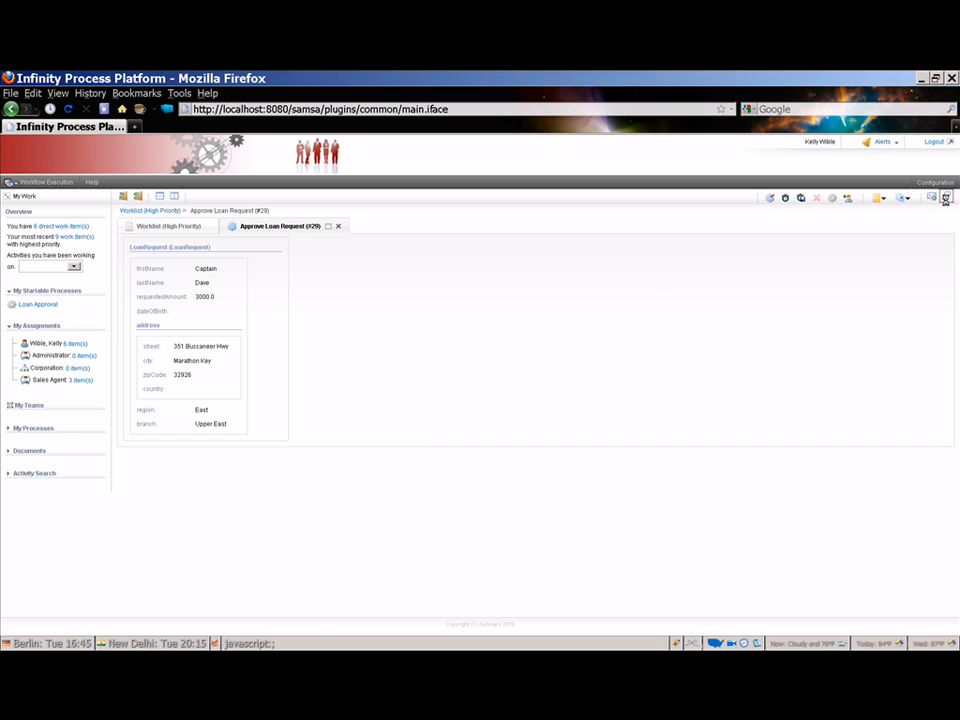
Start a new chat from the Approve Loan Request (#29) activity.
{"action": "left_click", "coordinate": [945, 199]}
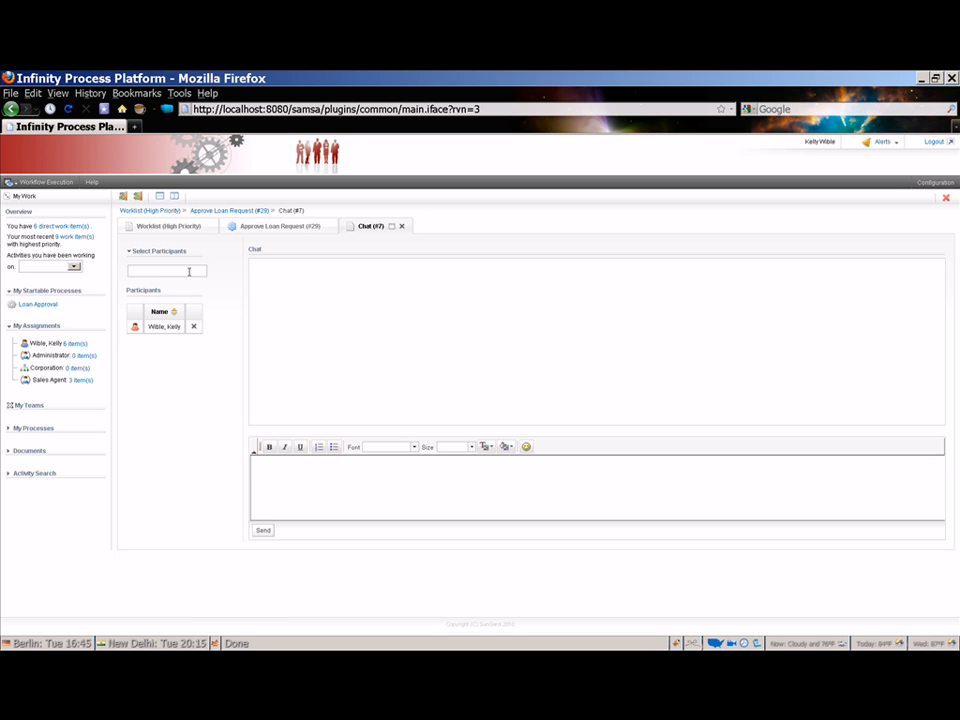
Search for and add two colleagues as chat participants, then remove the second one.
{"action": "type", "text": "Kar"}
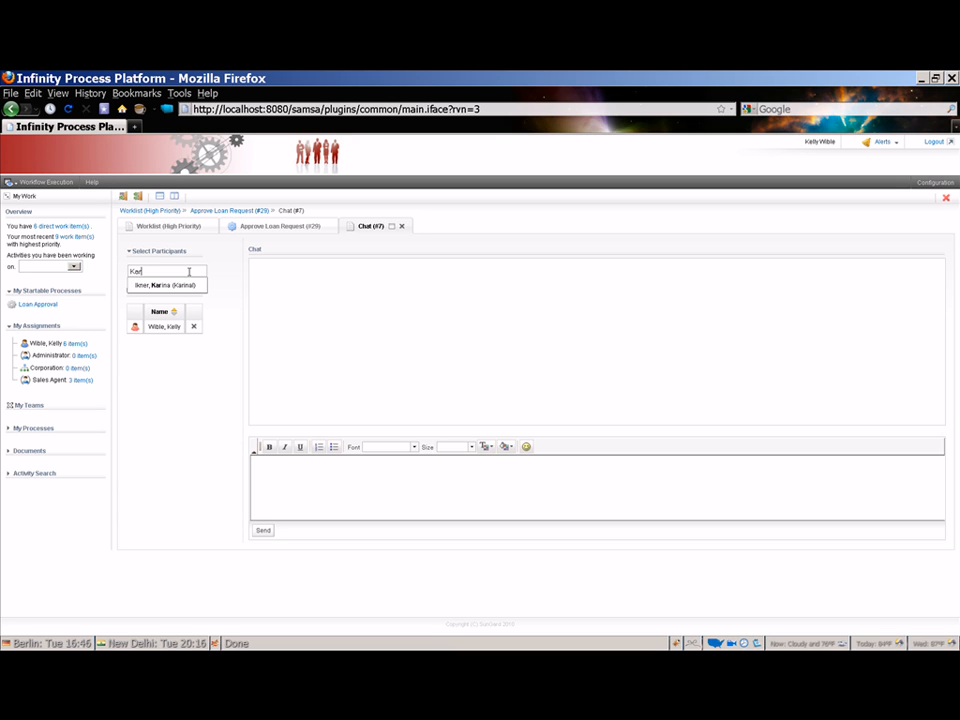
{"action": "left_click", "coordinate": [172, 285]}
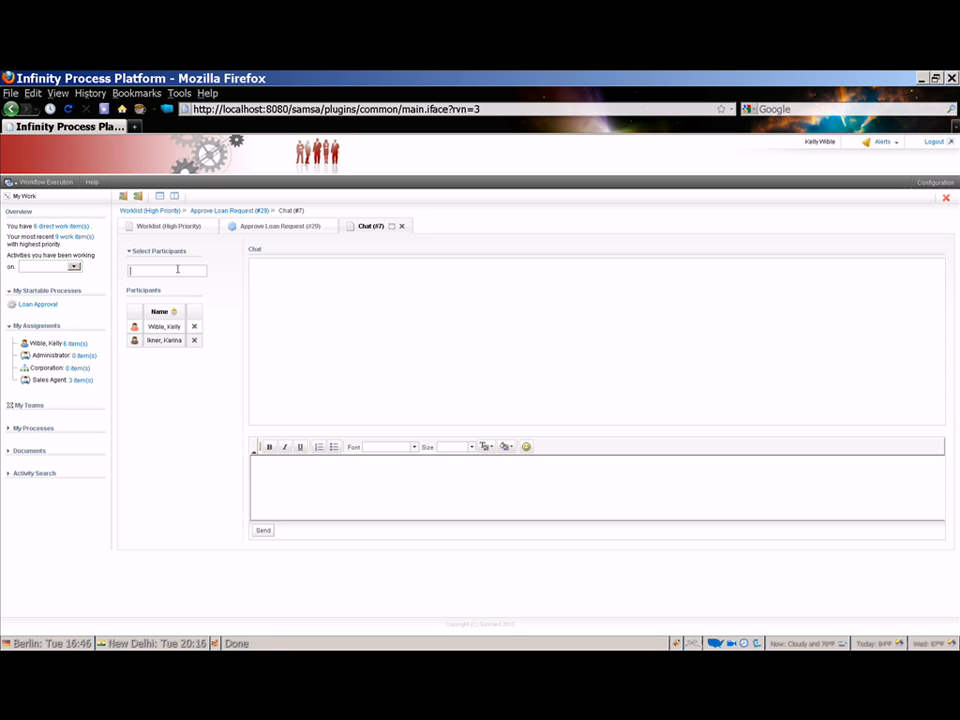
{"action": "left_click", "coordinate": [178, 269]}
{"action": "type", "text": "Hugh"}
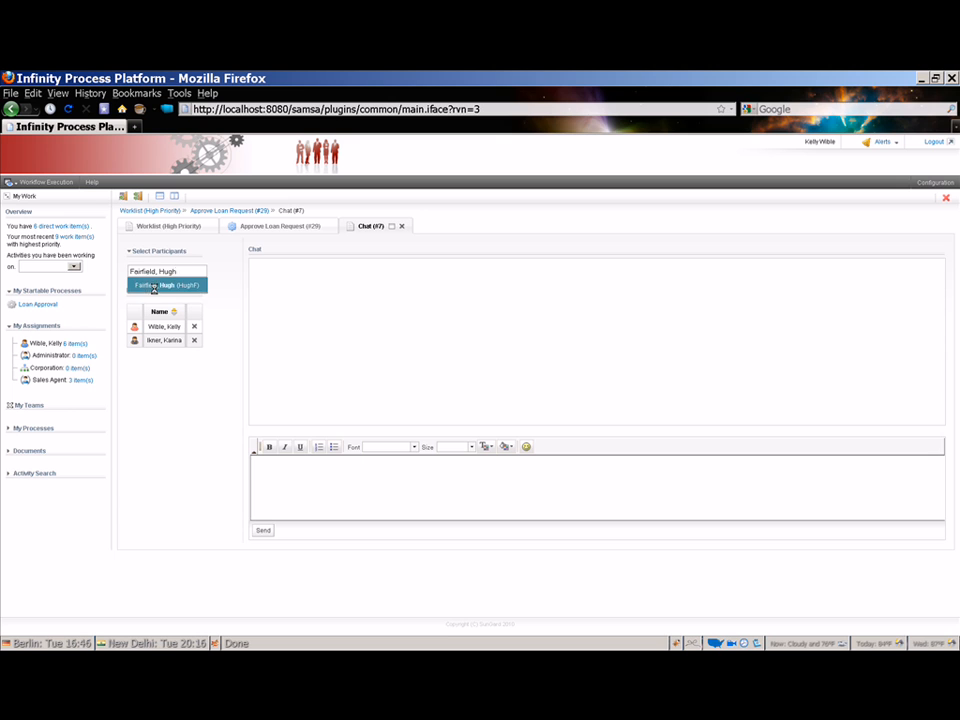
{"action": "left_click", "coordinate": [154, 287]}
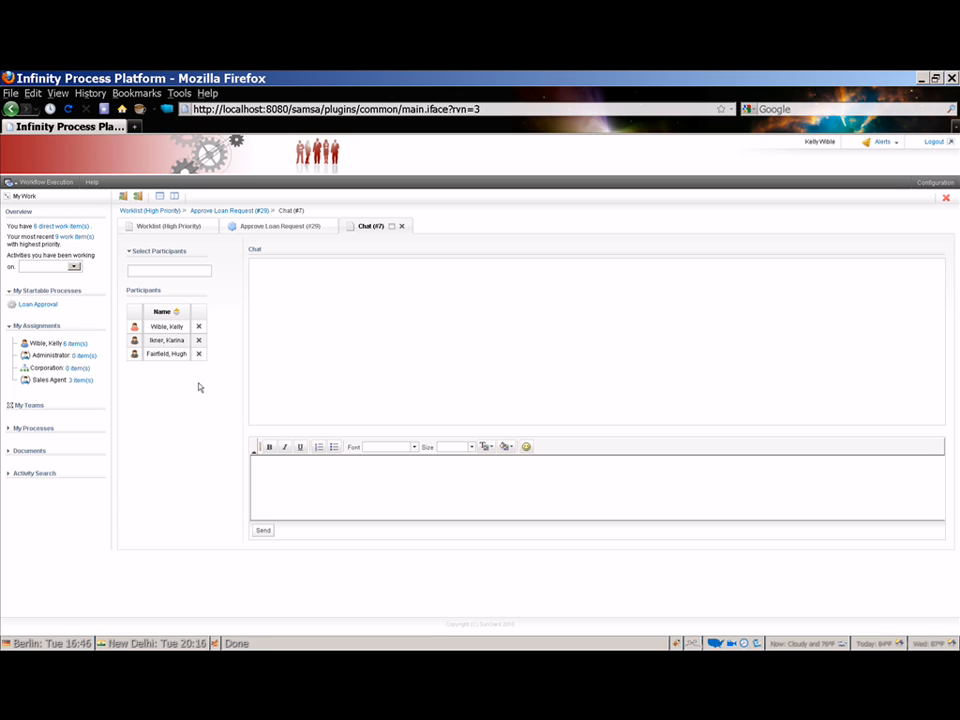
{"action": "left_click", "coordinate": [198, 355]}
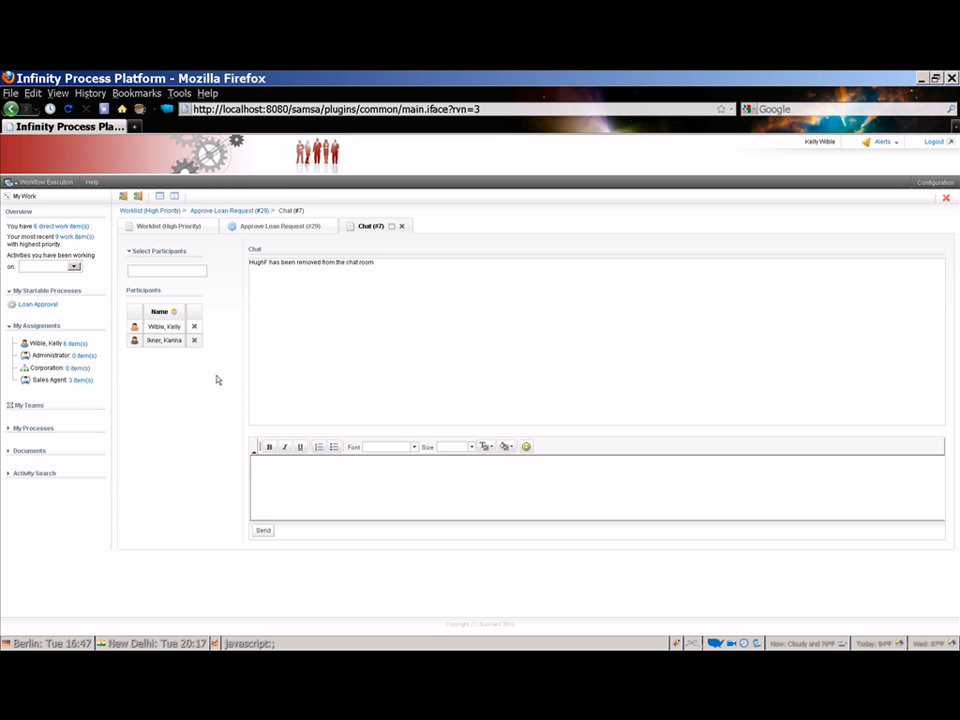
{"action": "key", "text": "alt+Tab"}
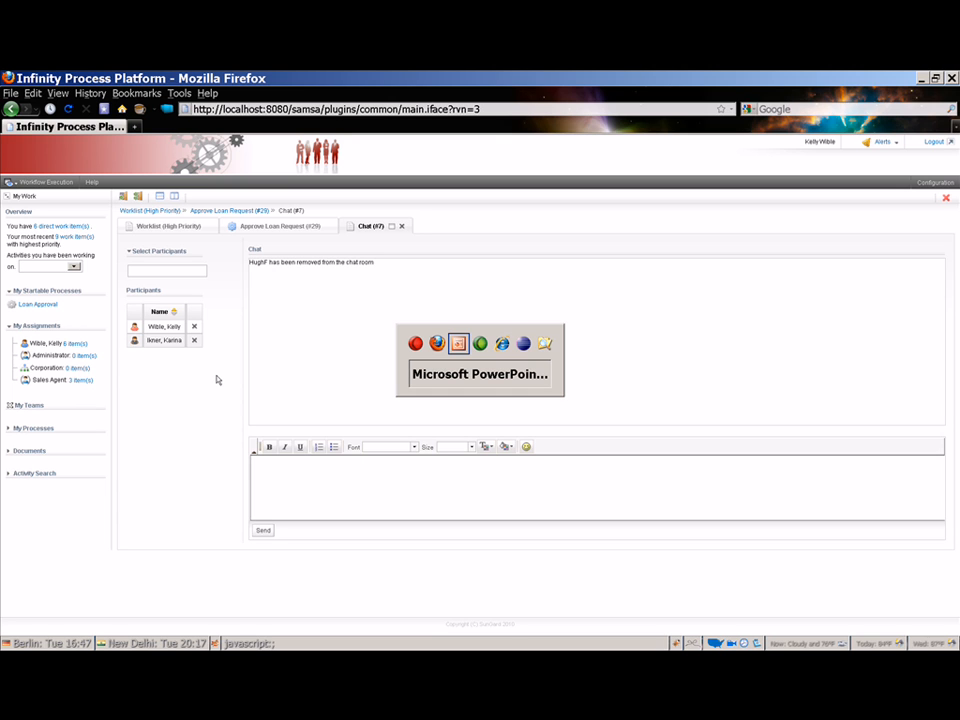
Log in to the Internet Explorer session as the invited colleague with their account and password.
{"action": "key", "text": "alt+Tab"}
{"action": "key", "text": "alt+Tab"}
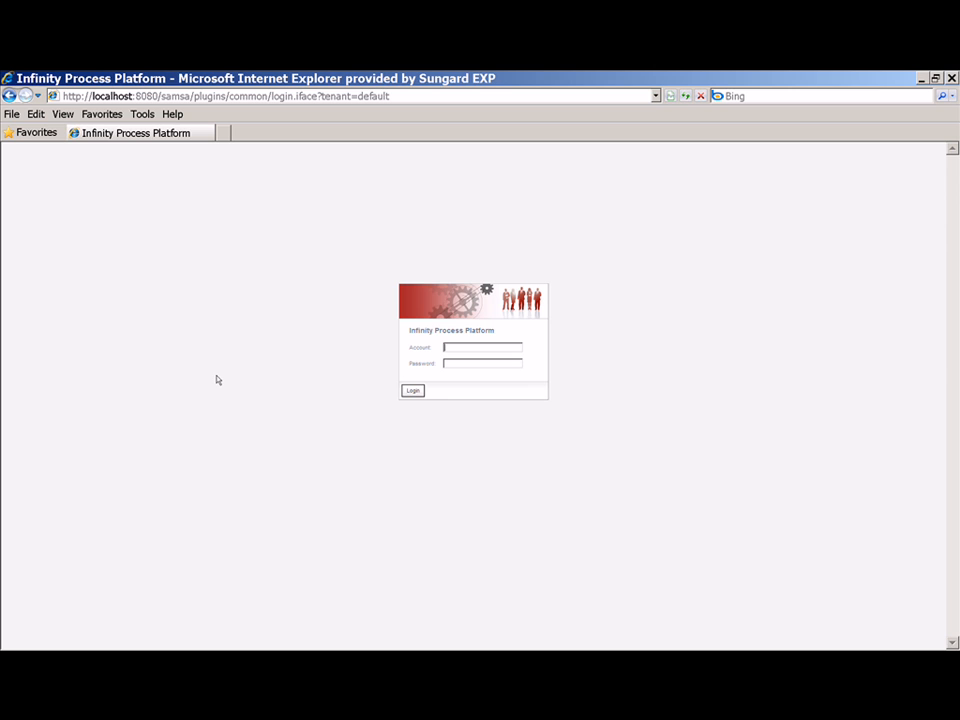
{"action": "type", "text": "Karmal"}
{"action": "key", "text": "Tab"}
{"action": "type", "text": "*******"}
{"action": "left_click", "coordinate": [419, 391]}
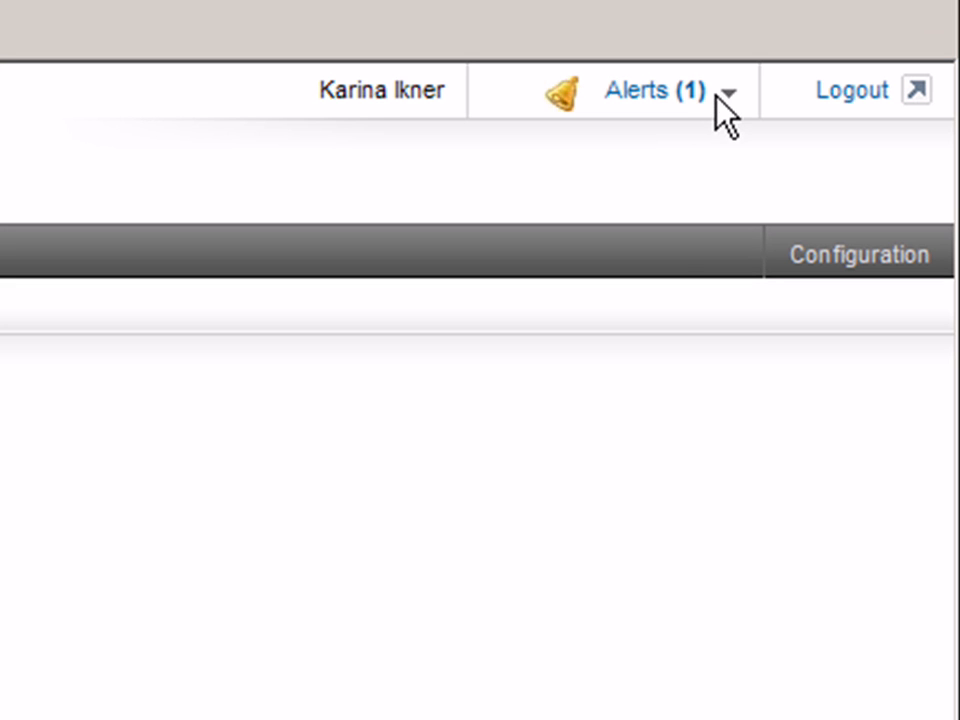
Accept the 'Join my chat.' invitation from the colleague's Alerts list.
{"action": "left_click", "coordinate": [665, 91]}
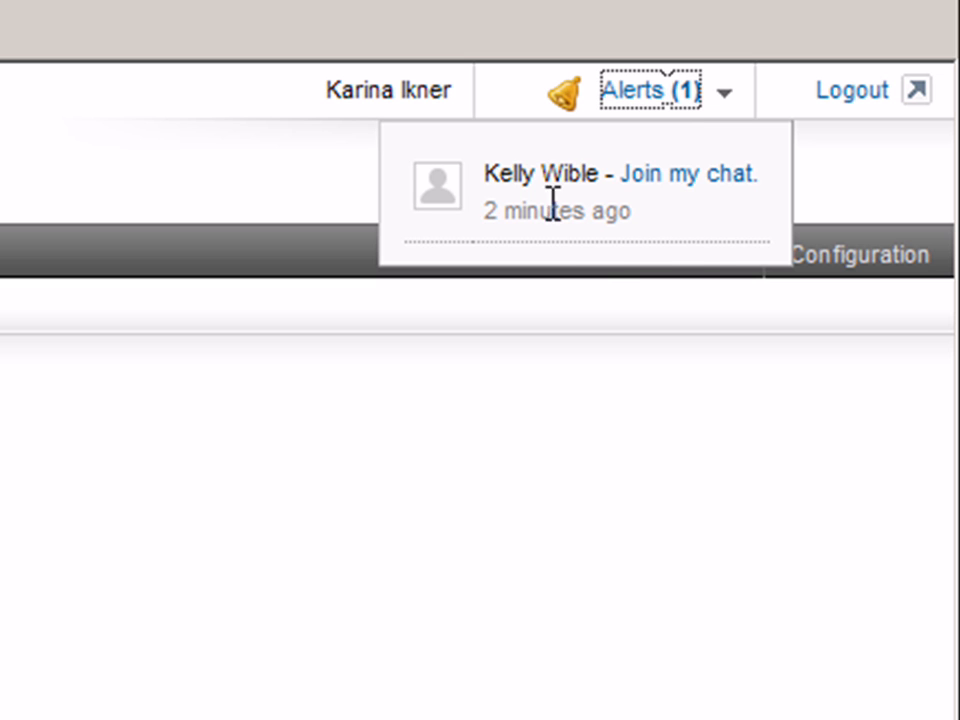
{"action": "left_click", "coordinate": [684, 192]}
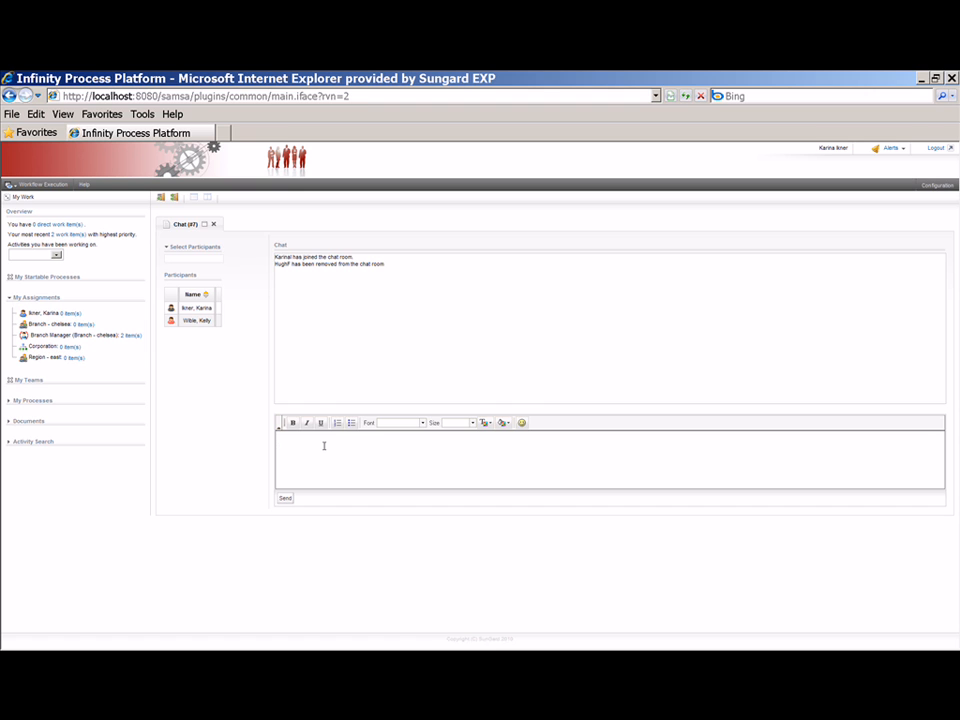
Type 'What can I do for you?' and make 'What' bold, italic and underlined.
{"action": "type", "text": "What can I do for you?"}
{"action": "double_click", "coordinate": [286, 437]}
{"action": "left_click", "coordinate": [293, 424]}
{"action": "left_click", "coordinate": [307, 424]}
{"action": "left_click", "coordinate": [319, 424]}
Set the whole message to Comic Sans MS font at medium size.
{"action": "left_click", "coordinate": [423, 423]}
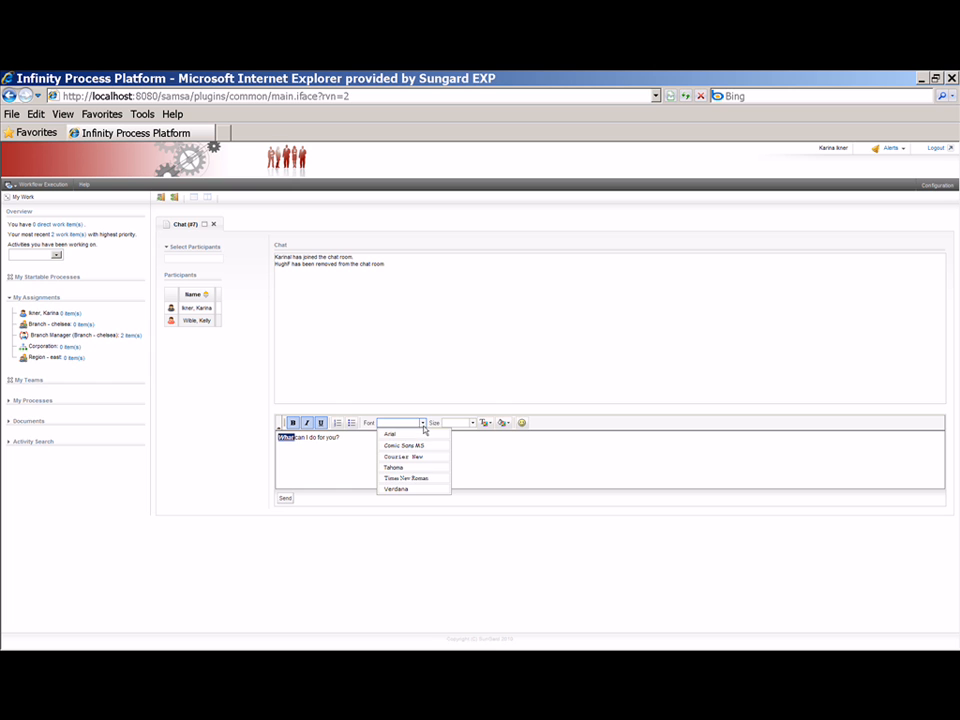
{"action": "left_click", "coordinate": [341, 437]}
{"action": "left_click_drag", "start_coordinate": [341, 437], "coordinate": [273, 440]}
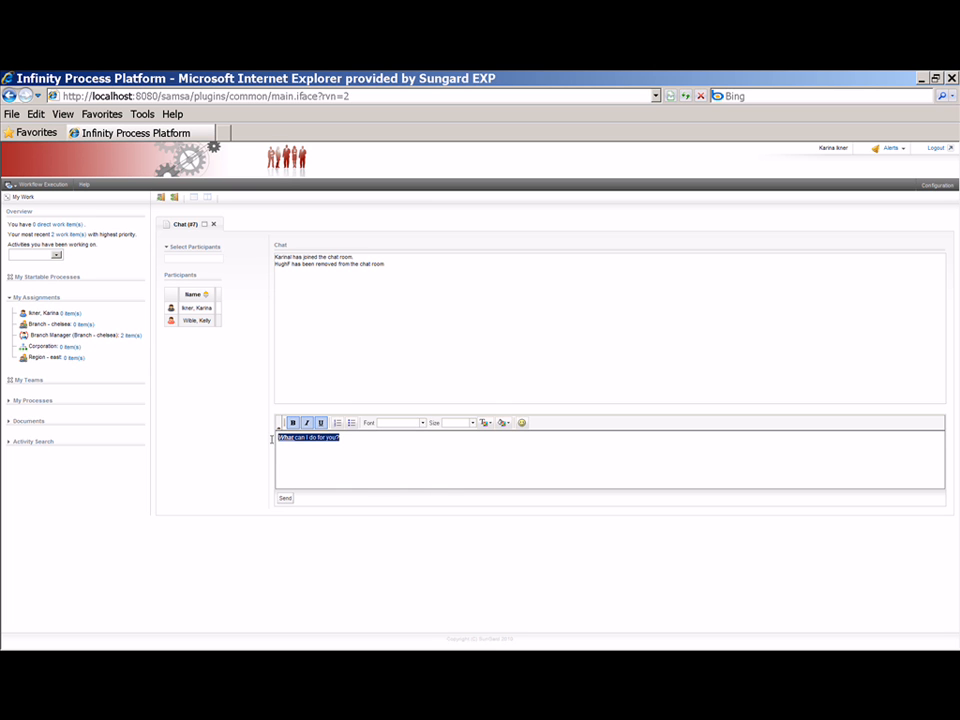
{"action": "left_click", "coordinate": [344, 440]}
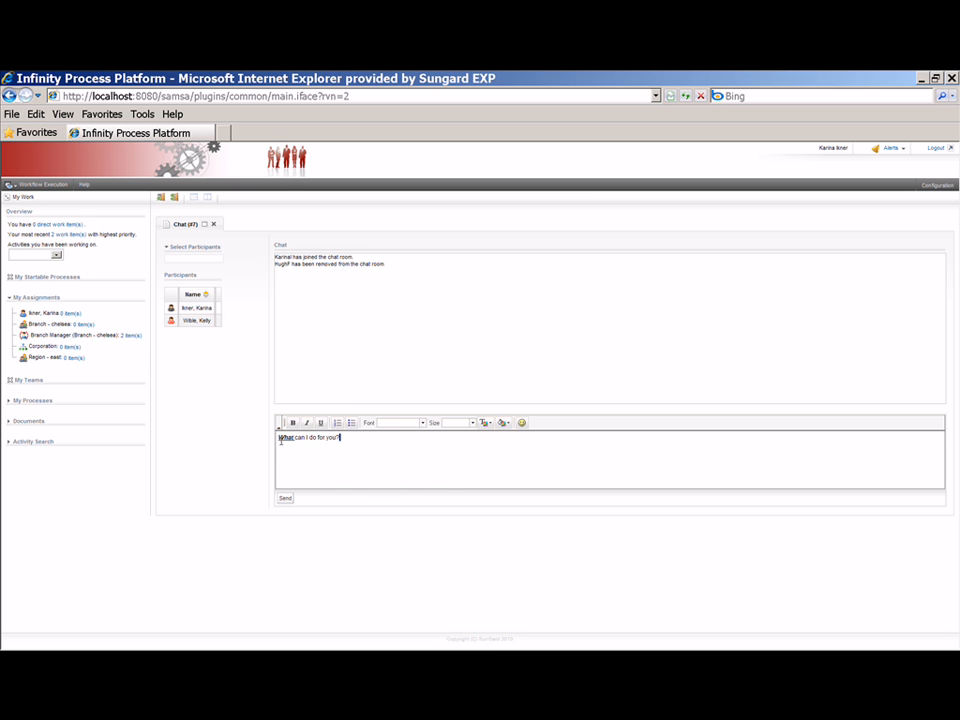
{"action": "left_click_drag", "start_coordinate": [342, 437], "coordinate": [276, 438]}
{"action": "left_click", "coordinate": [422, 423]}
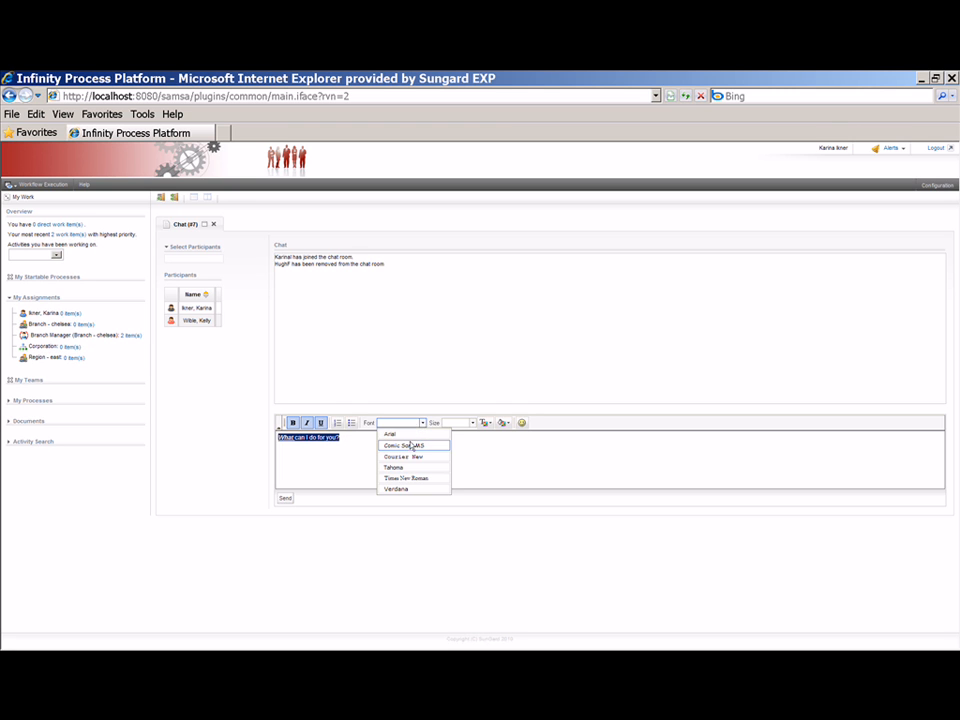
{"action": "left_click", "coordinate": [408, 443]}
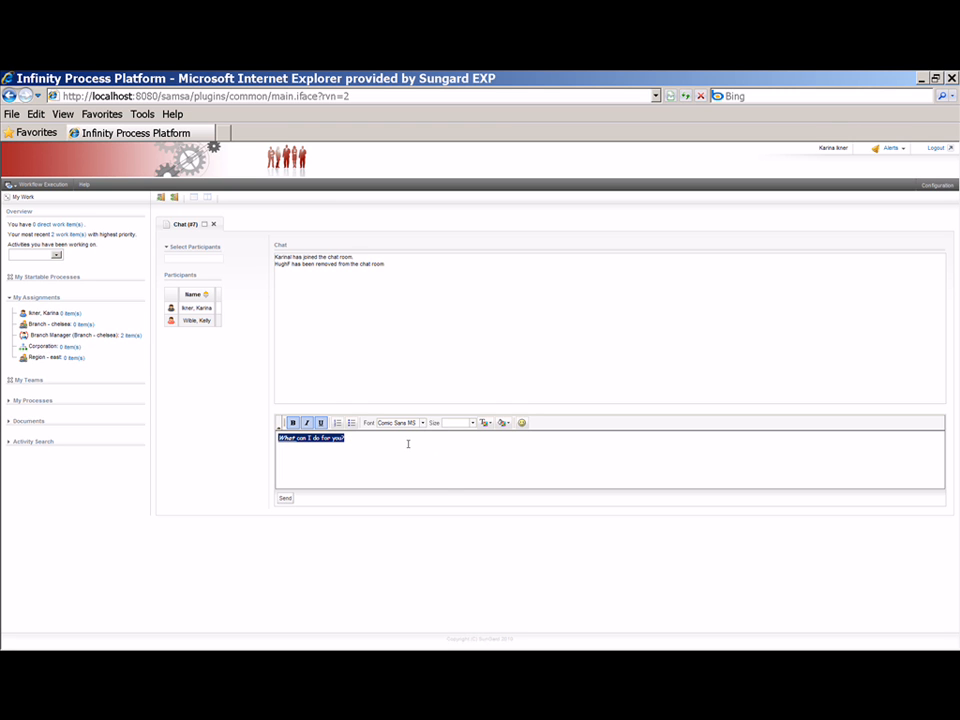
{"action": "left_click", "coordinate": [472, 423]}
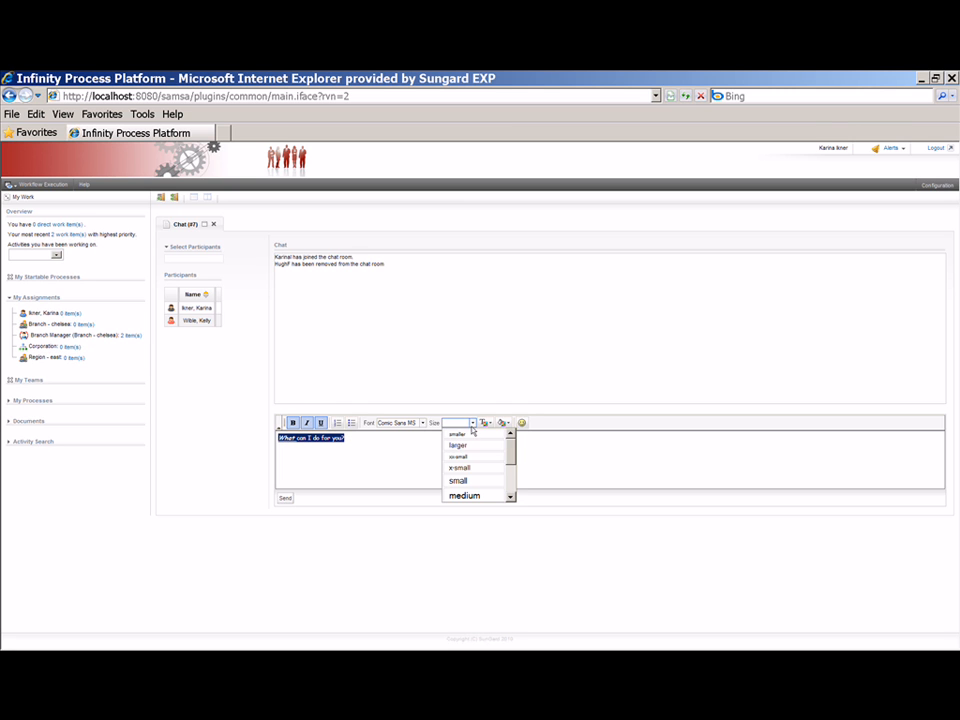
{"action": "left_click", "coordinate": [462, 495]}
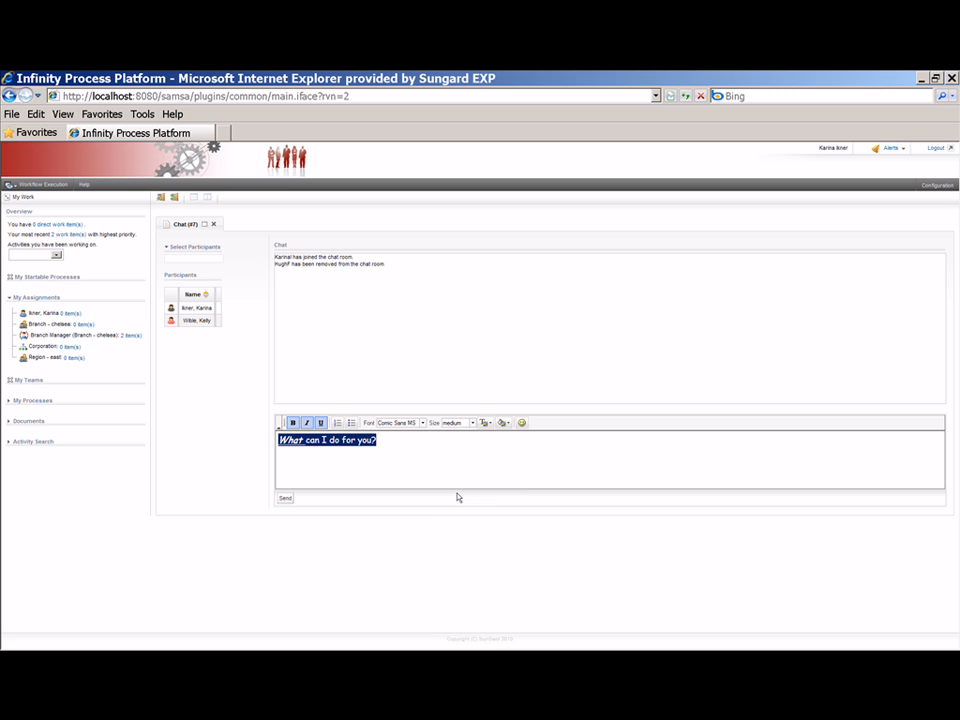
Colour the message text, add a smiley after it, and send it.
{"action": "left_click", "coordinate": [486, 423]}
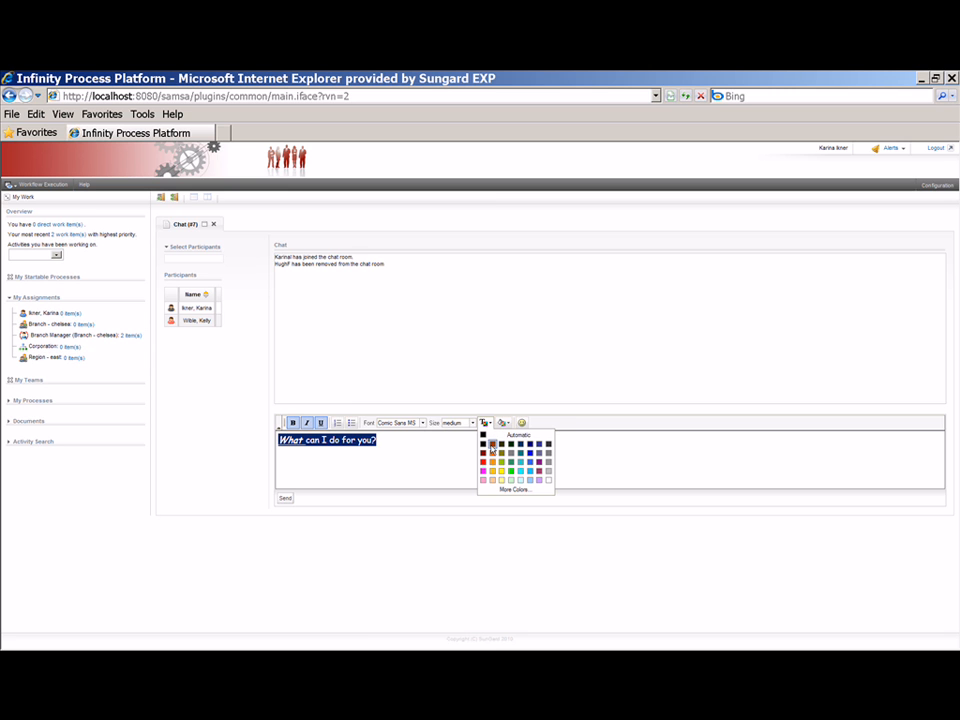
{"action": "left_click", "coordinate": [491, 448]}
{"action": "left_click", "coordinate": [463, 439]}
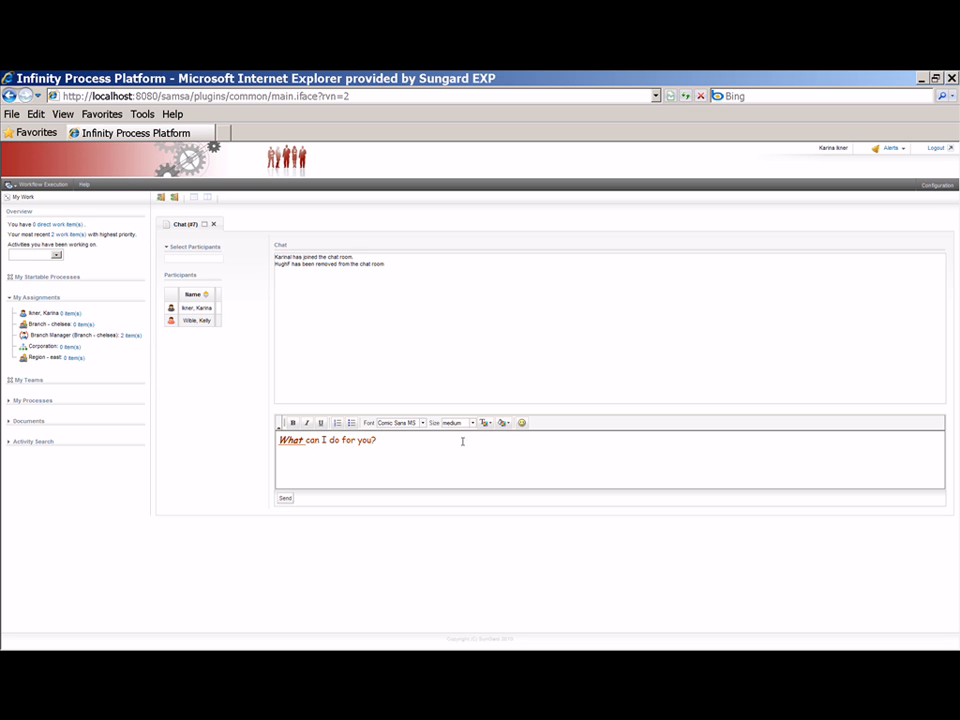
{"action": "left_click", "coordinate": [521, 422]}
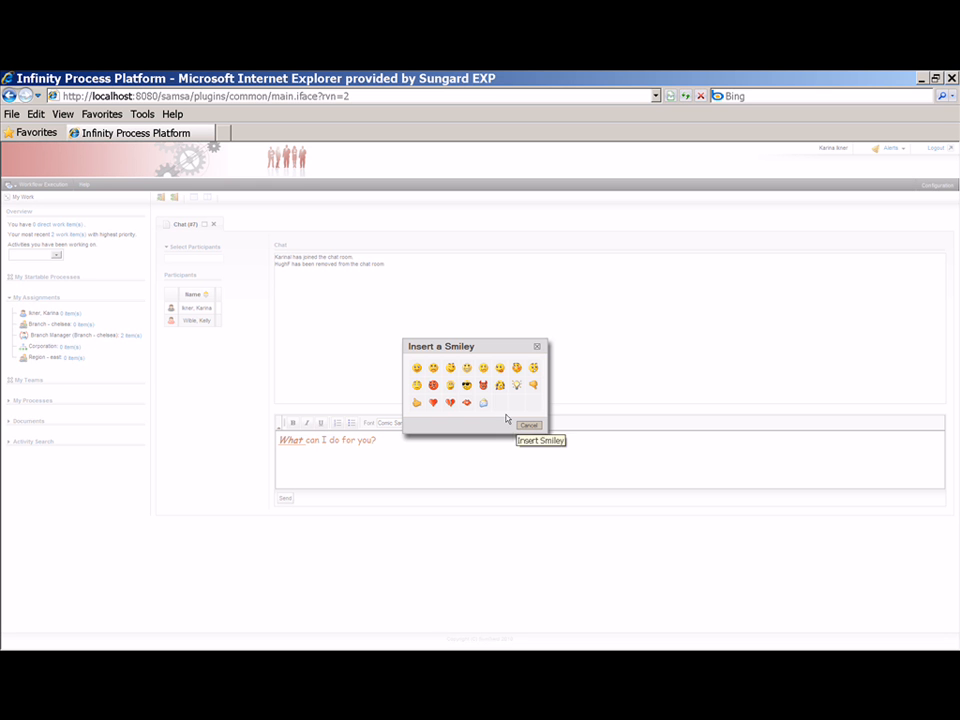
{"action": "left_click", "coordinate": [417, 368]}
{"action": "left_click", "coordinate": [376, 460]}
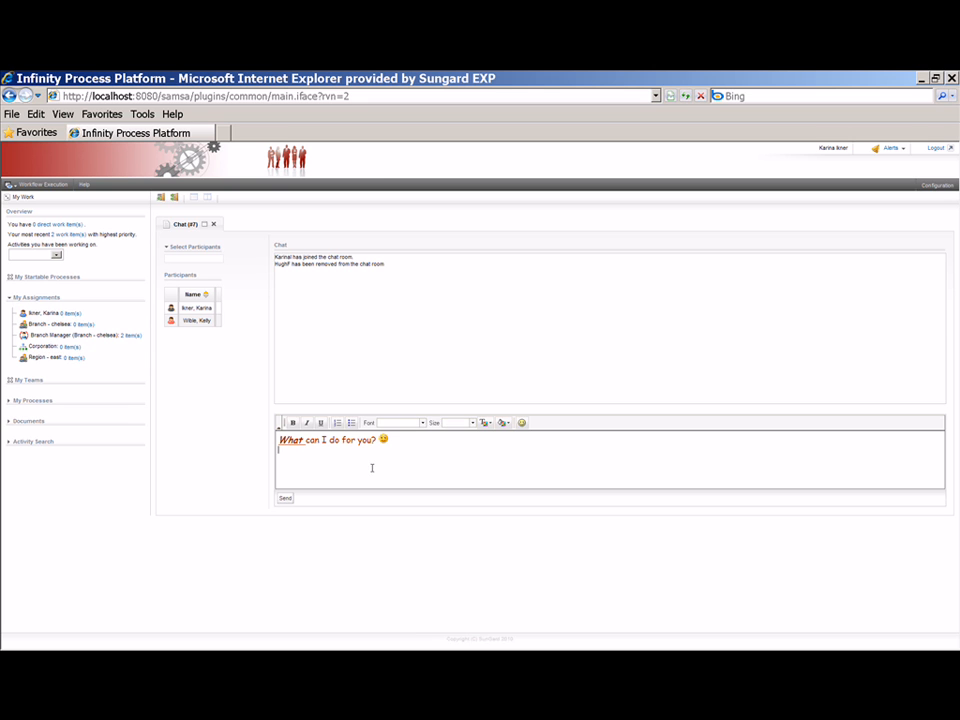
{"action": "left_click", "coordinate": [286, 500]}
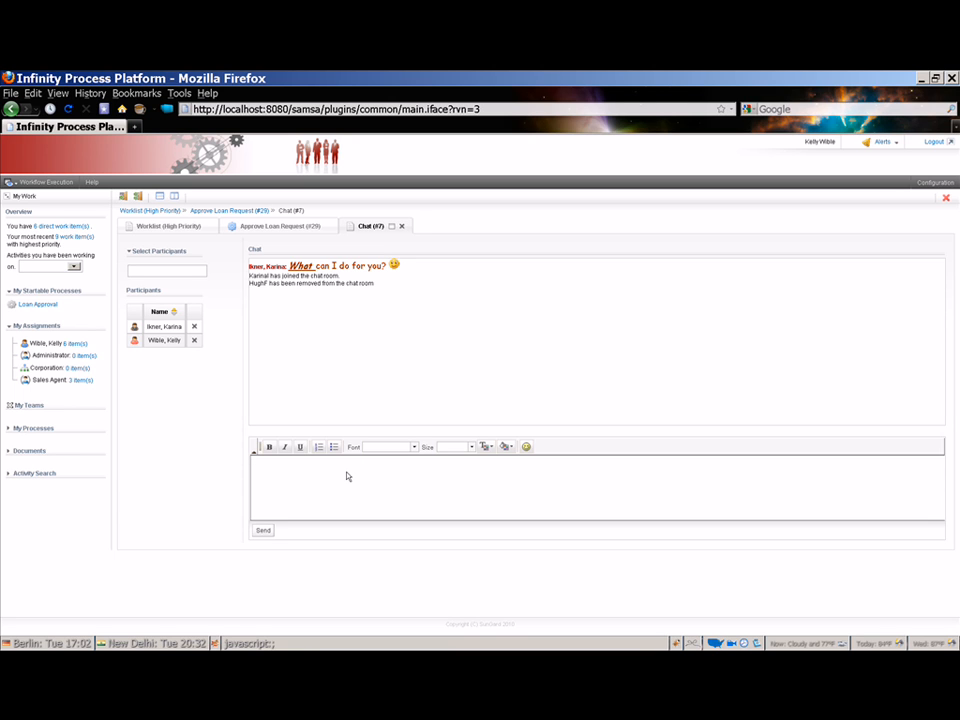
Post 'Sending application for you to review.' in the chat, then return to Approve Loan Request (#29).
{"action": "type", "text": "Sending applicat"}
{"action": "type", "text": "r you to review."}
{"action": "left_click", "coordinate": [264, 530]}
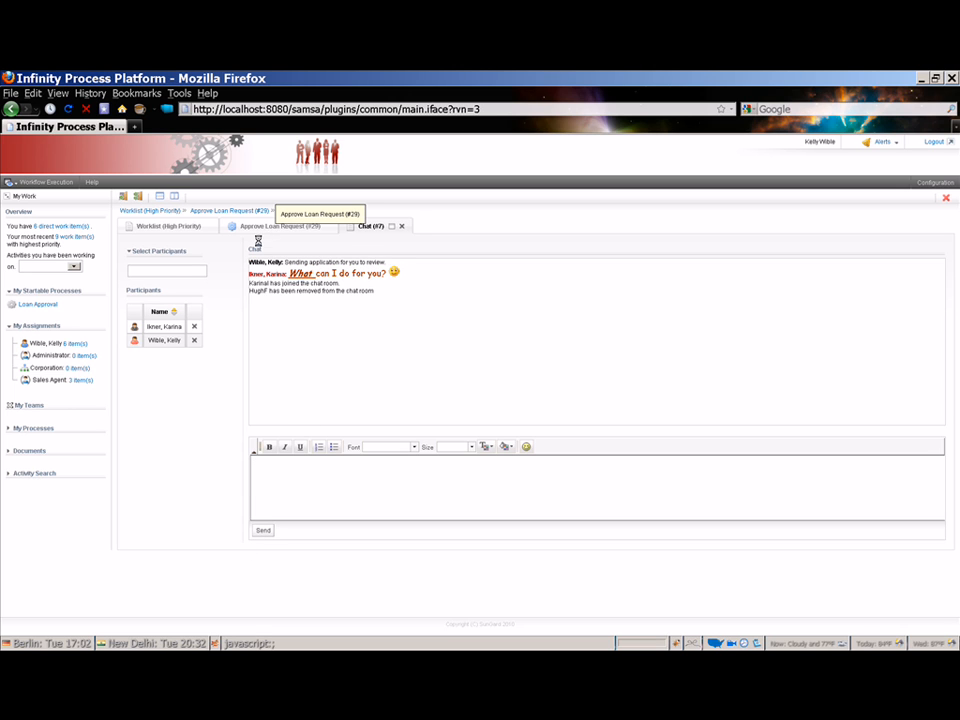
{"action": "left_click", "coordinate": [264, 230]}
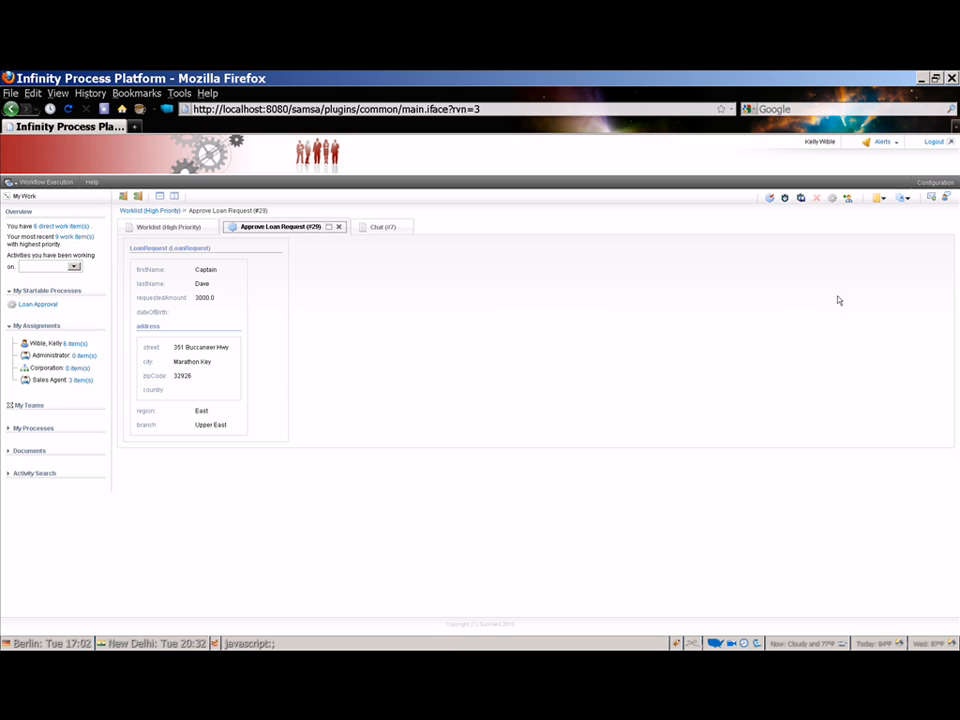
Open the LoanApproval (#7) process details with Process Documents expanded, pinned beside the chat.
{"action": "left_click", "coordinate": [829, 200]}
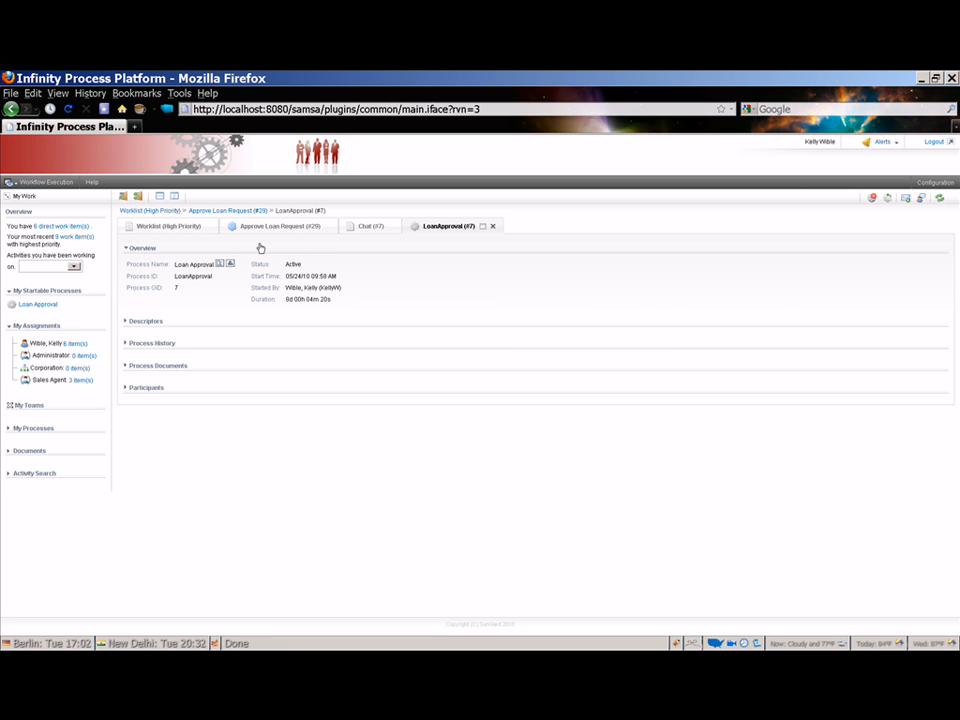
{"action": "left_click", "coordinate": [158, 366]}
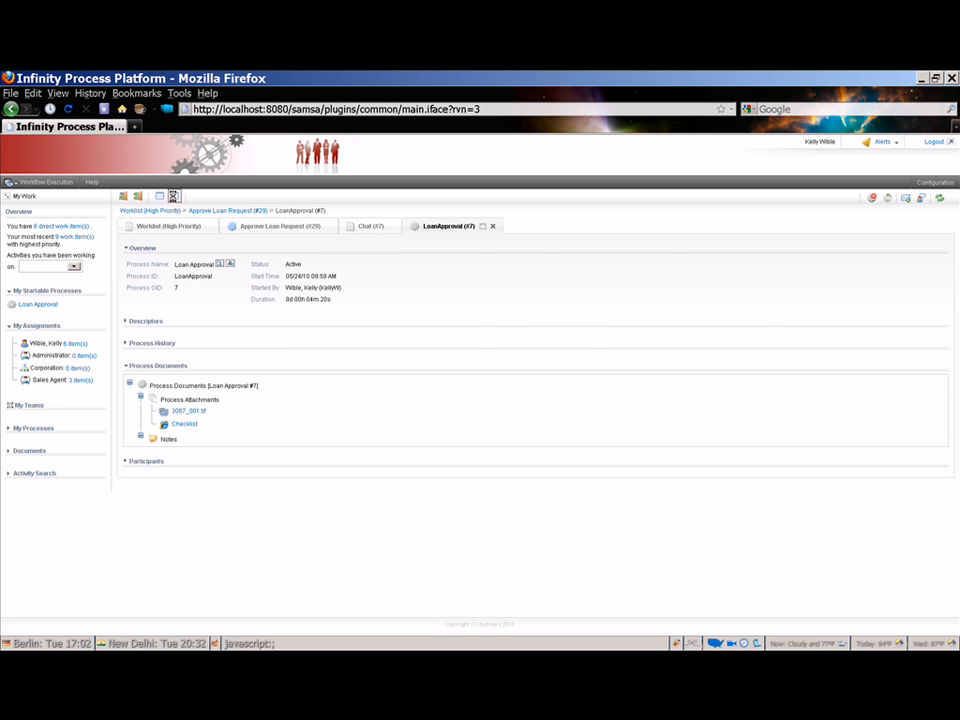
{"action": "left_click", "coordinate": [172, 196]}
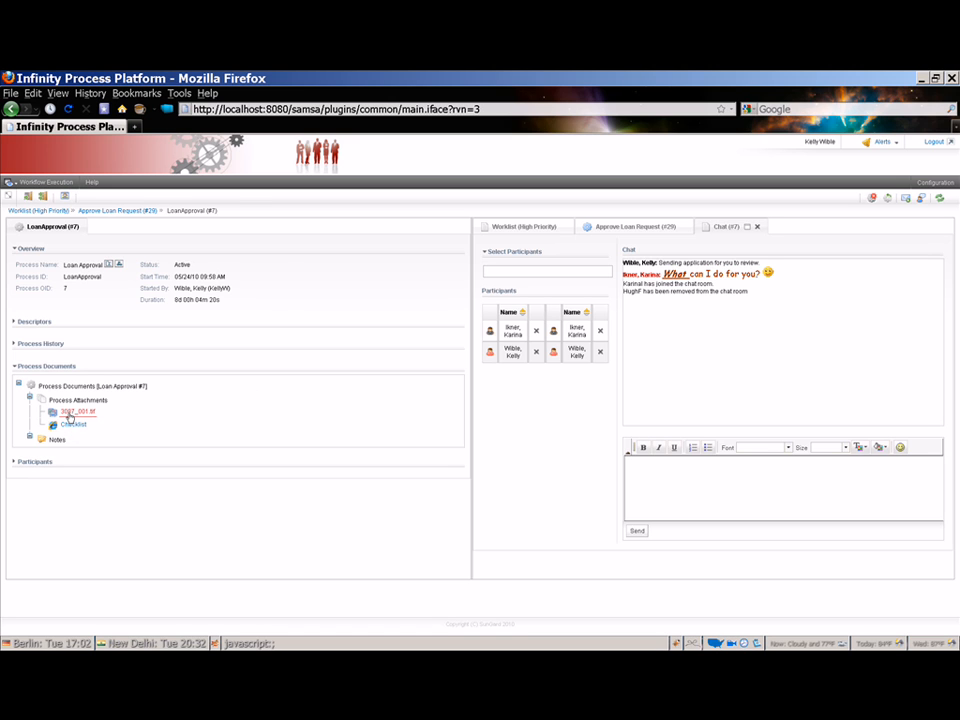
Share 3087_001.tif by dragging it from Process Attachments into the chat.
{"action": "left_click_drag", "start_coordinate": [54, 414], "coordinate": [643, 310]}
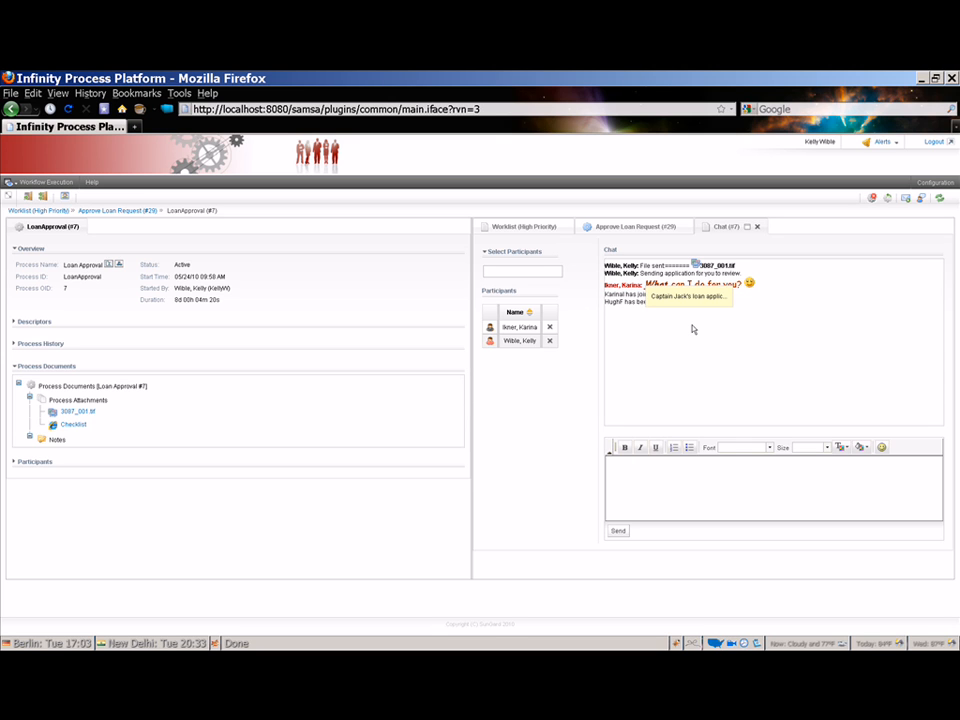
{"action": "key", "text": "alt+Tab"}
{"action": "key", "text": "alt+Tab"}
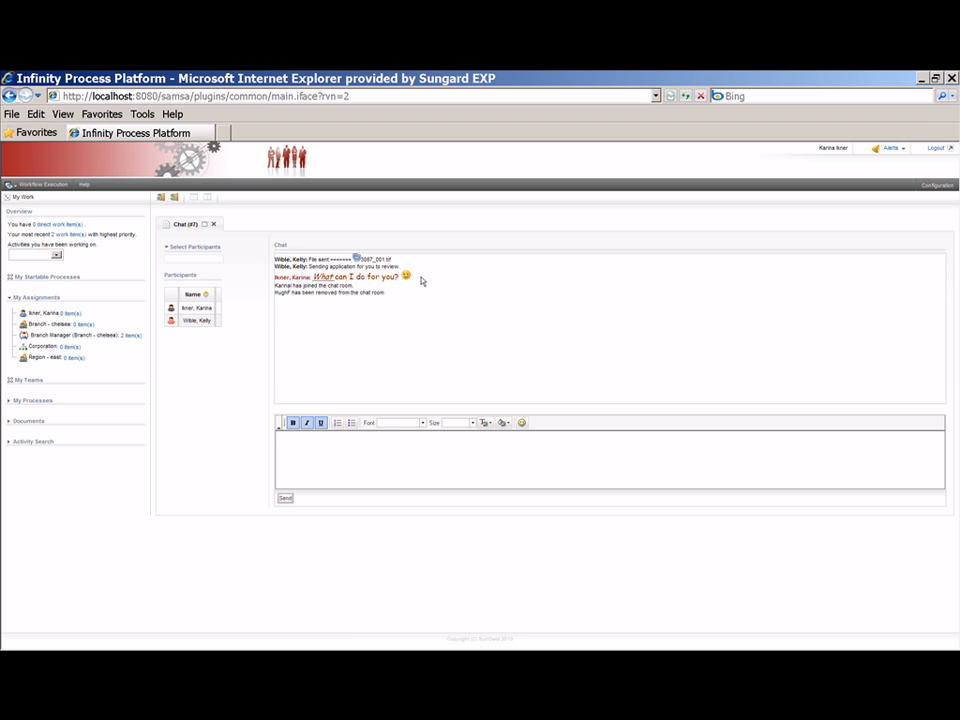
Review the shared 3087_001.tif form, declining the AlternaTIFF update, close it, and type 'Looks good.'.
{"action": "left_click", "coordinate": [370, 262]}
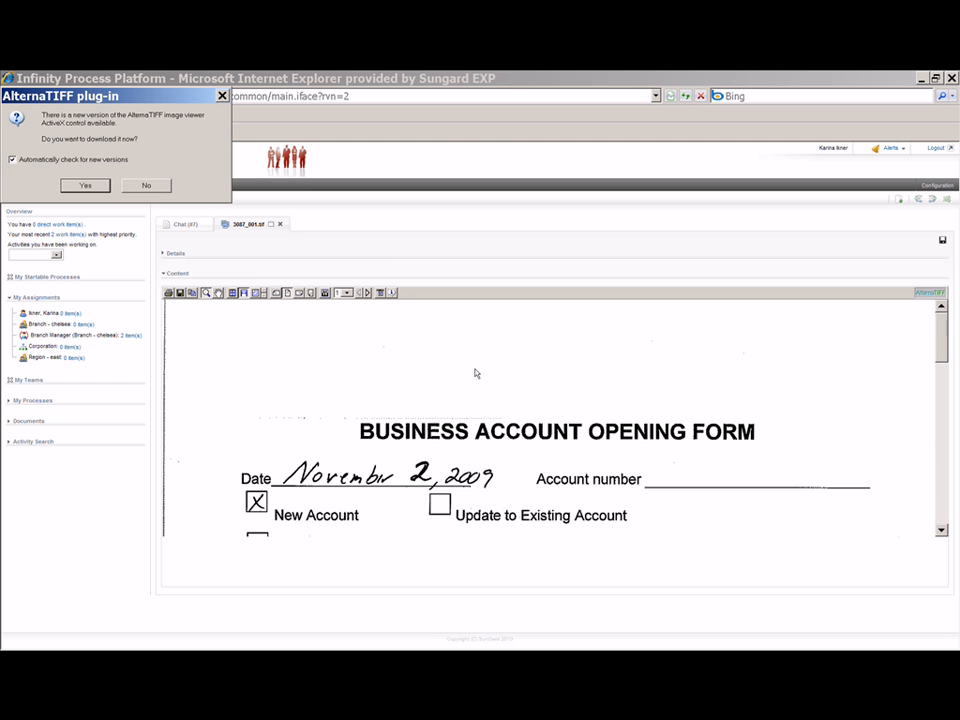
{"action": "left_click", "coordinate": [146, 185]}
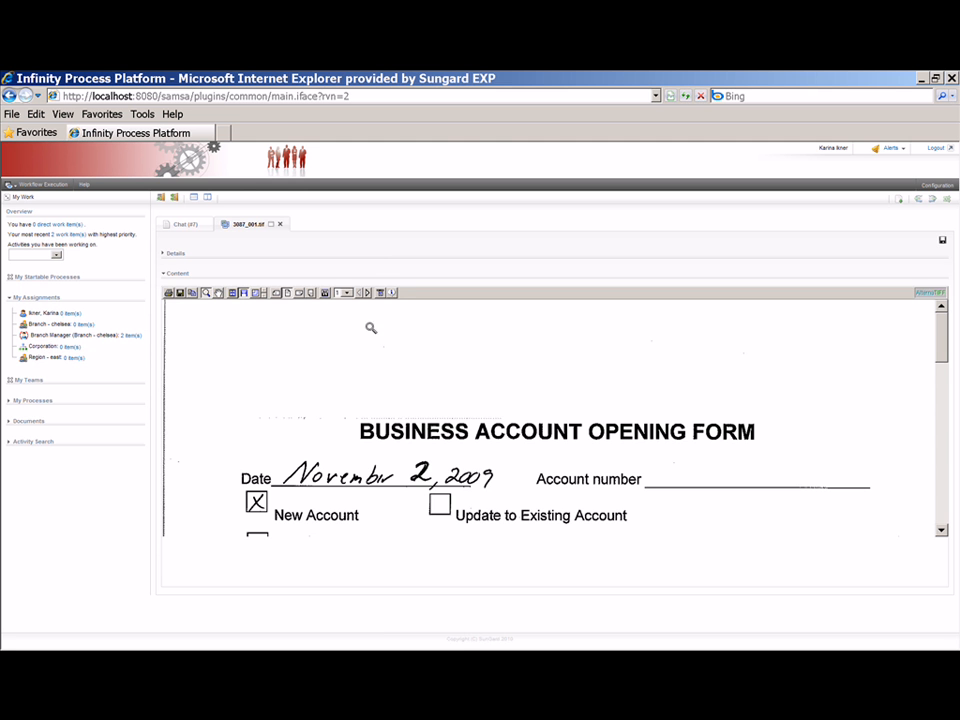
{"action": "mouse_move", "coordinate": [941, 346]}
{"action": "left_mouse_down"}
{"action": "mouse_move", "coordinate": [938, 442]}
{"action": "mouse_move", "coordinate": [928, 336]}
{"action": "left_mouse_up"}
{"action": "left_click", "coordinate": [282, 225]}
{"action": "left_click", "coordinate": [306, 442]}
{"action": "type", "text": "Looks good."}
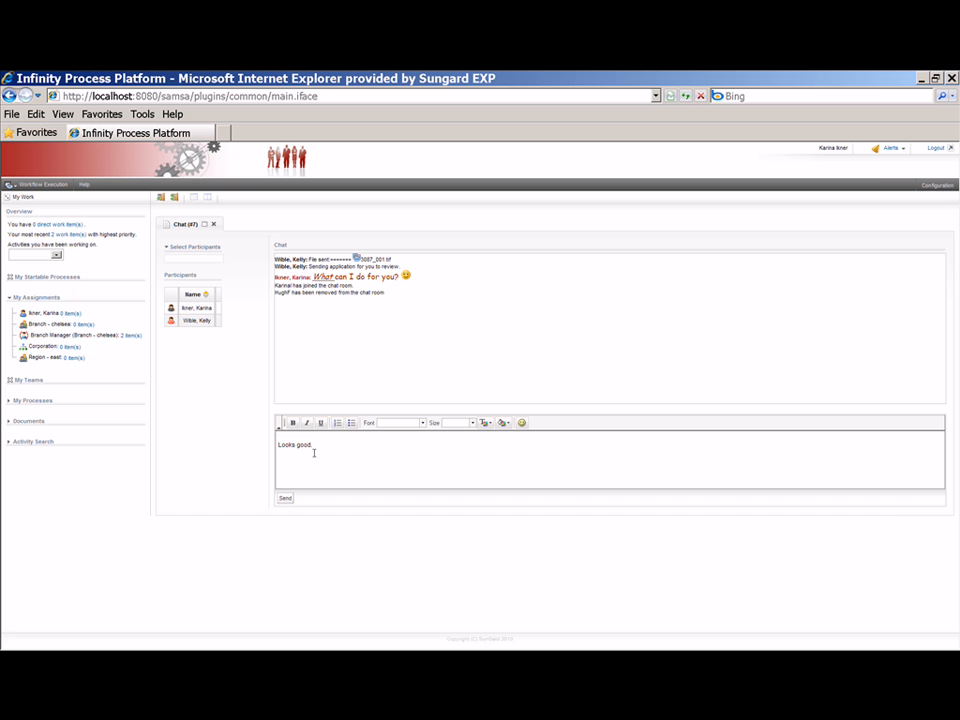
Add a smiley to the 'Looks good.' reply and send it to the chat.
{"action": "left_click", "coordinate": [521, 423]}
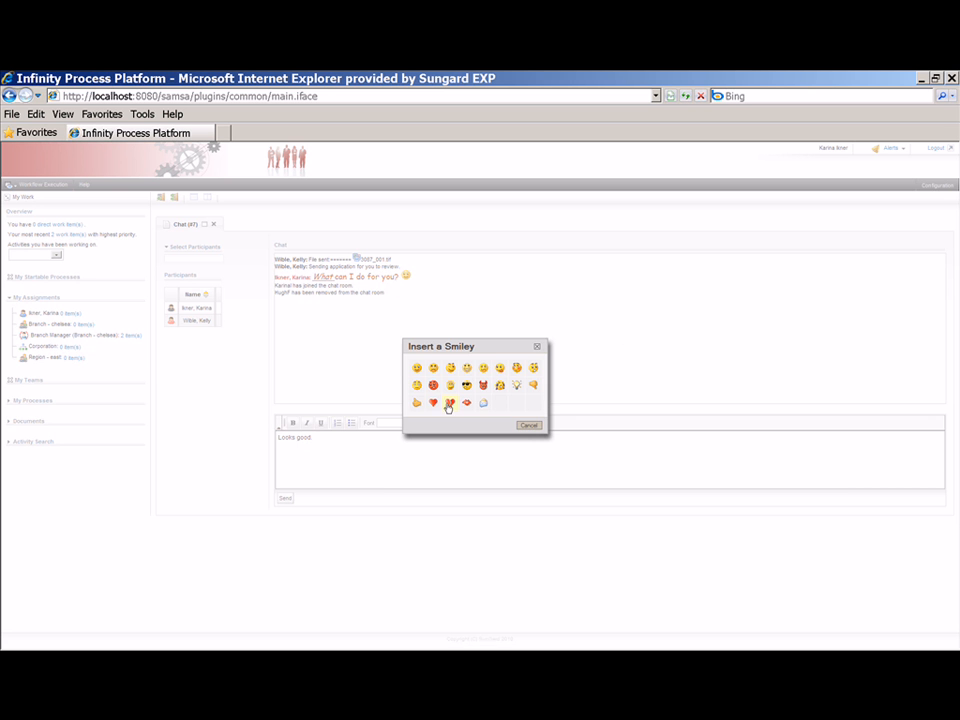
{"action": "left_click", "coordinate": [418, 403]}
{"action": "left_click", "coordinate": [298, 486]}
{"action": "left_click", "coordinate": [286, 499]}
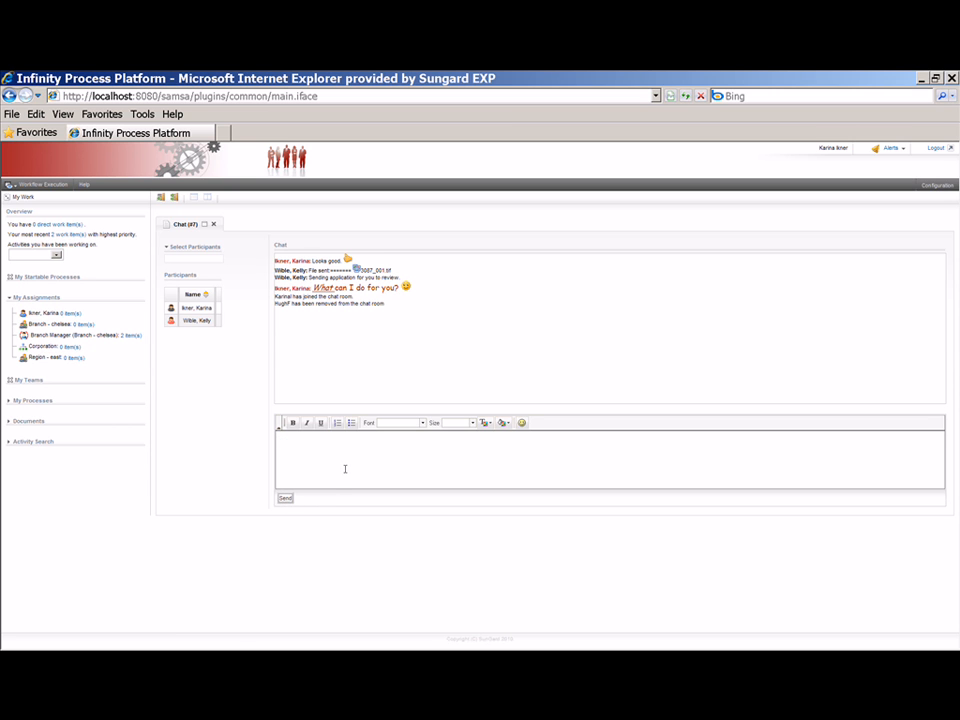
{"action": "key", "text": "alt+Tab"}
{"action": "key", "text": "alt+Tab"}
{"action": "key", "text": "alt+Tab"}
{"action": "key", "text": "alt+Tab"}
{"action": "key", "text": "alt+Tab"}
{"action": "key", "text": "alt+Tab"}
{"action": "key", "text": "alt+Tab"}
{"action": "key", "text": "alt+Tab"}
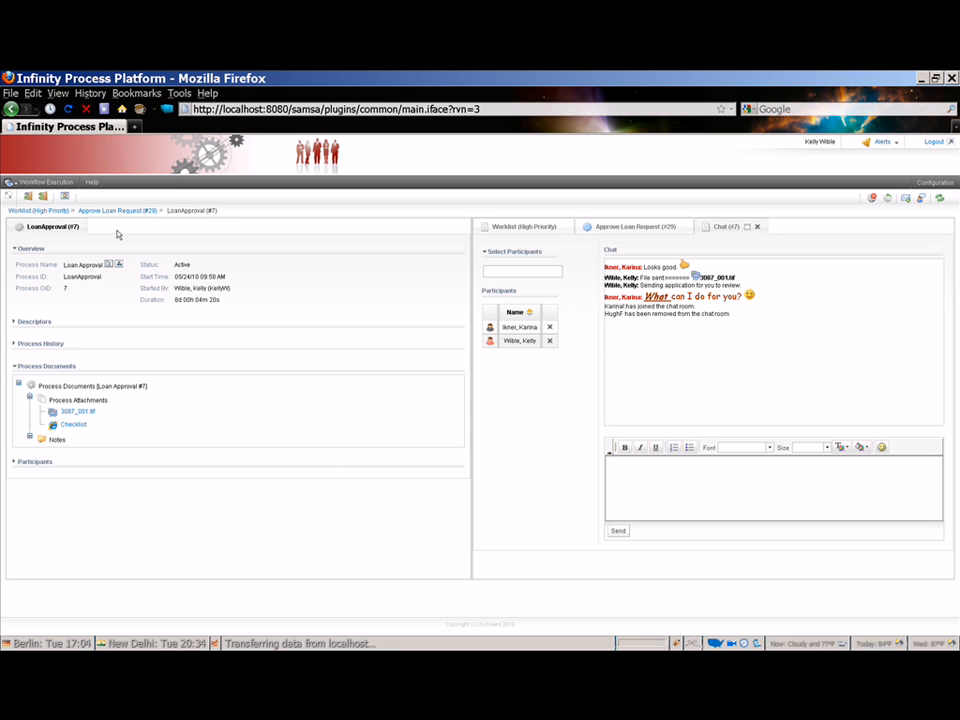
Restore the tabbed layout, send 'Thanks' in the chat, and end the chat session.
{"action": "left_click", "coordinate": [64, 197]}
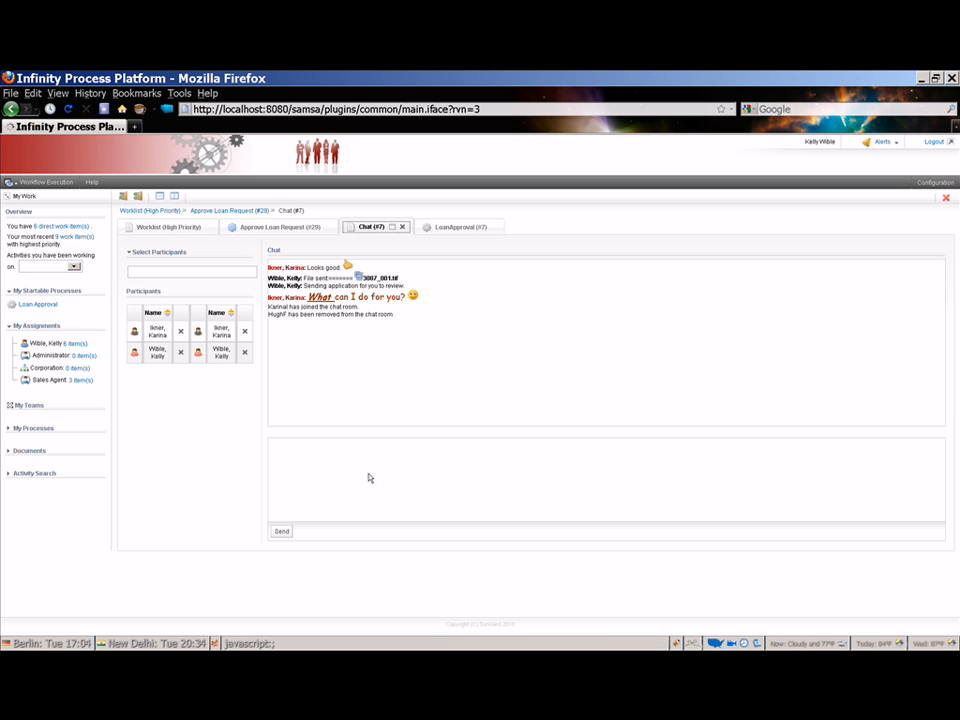
{"action": "left_click", "coordinate": [358, 478]}
{"action": "type", "text": "Thanks."}
{"action": "left_click", "coordinate": [281, 531]}
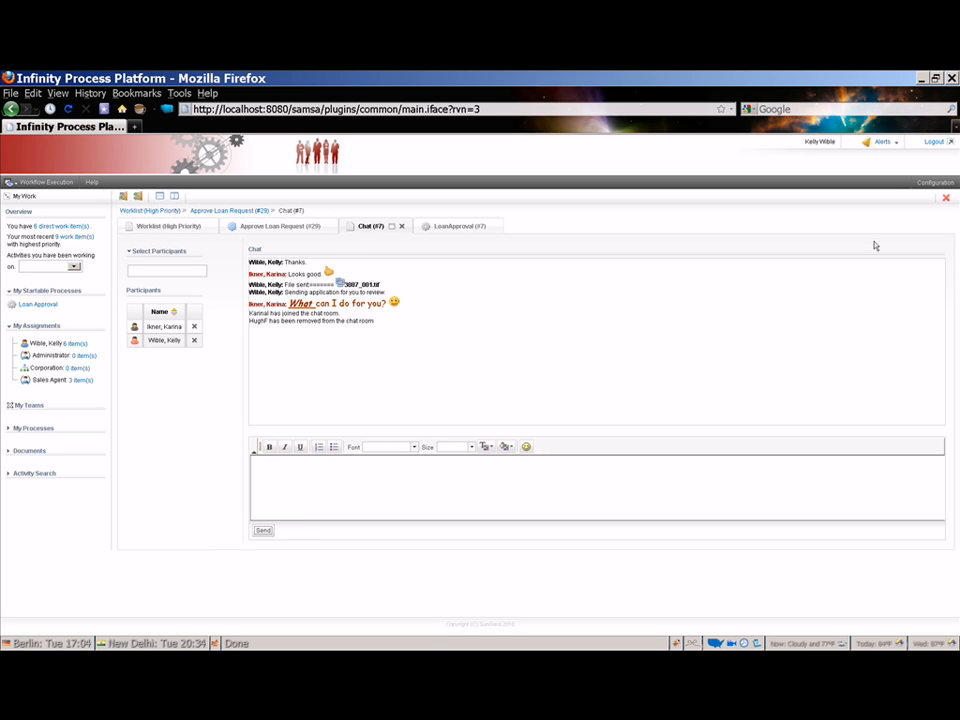
{"action": "left_click", "coordinate": [946, 199]}
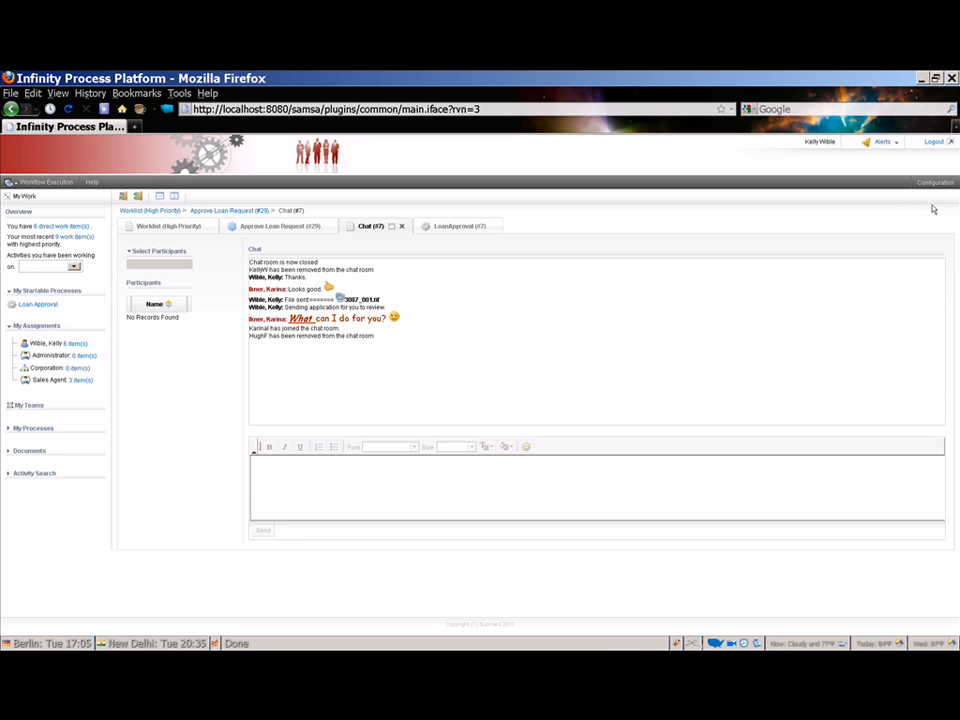
Close the finished chat, return to the Approve Loan Request (#29) form, and open the process's note options.
{"action": "left_click", "coordinate": [401, 227]}
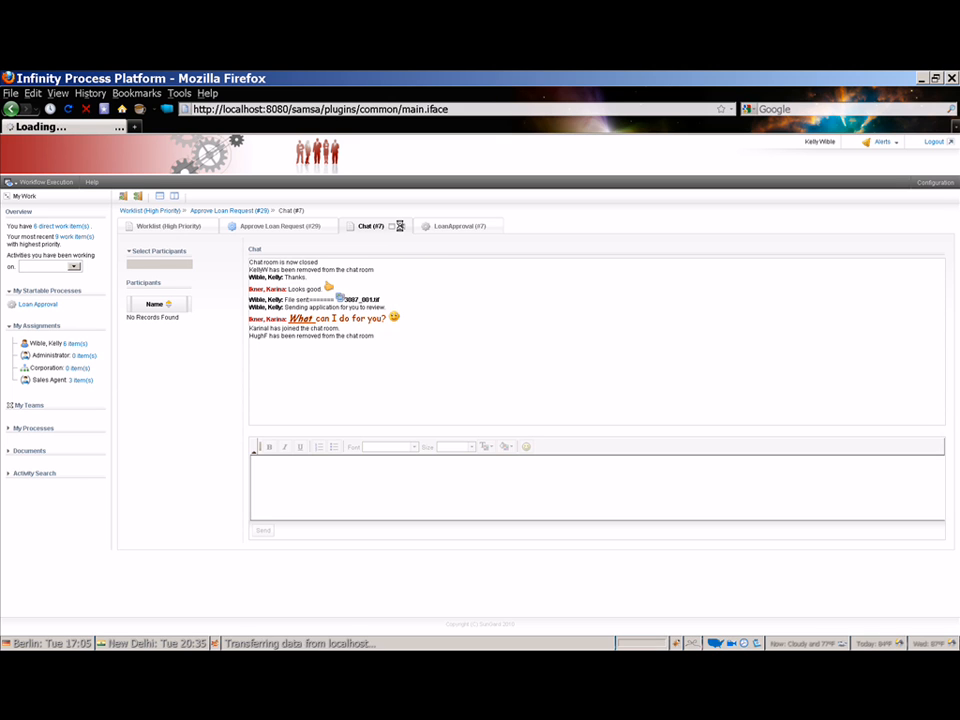
{"action": "left_click", "coordinate": [284, 228]}
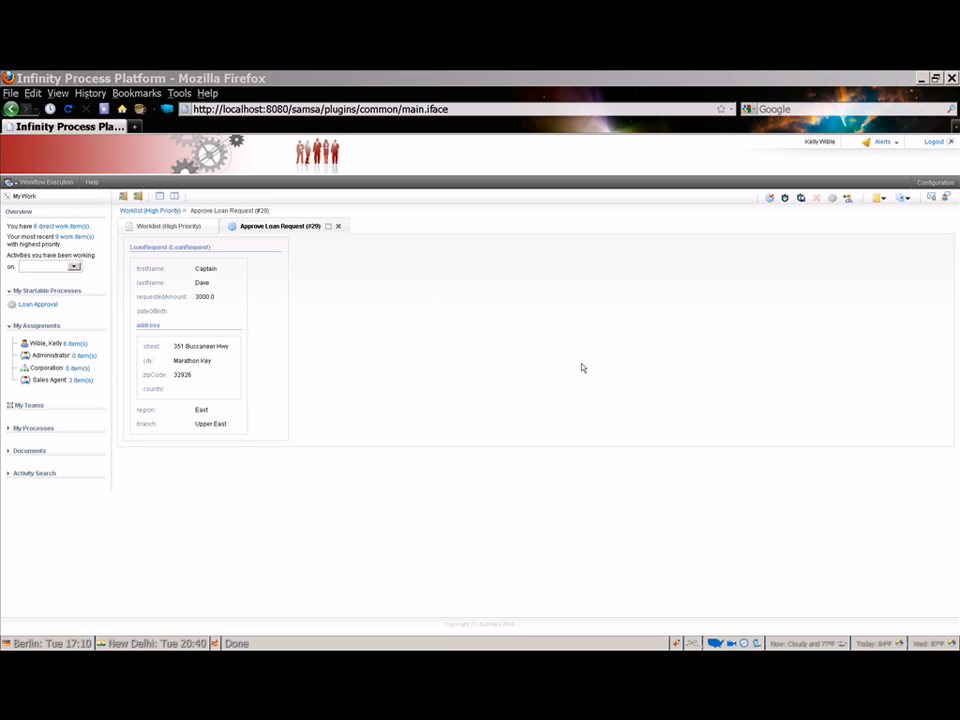
{"action": "left_click", "coordinate": [881, 199]}
Add and save a new note reading 'Loan approved by' followed by the reviewer's name.
{"action": "left_click", "coordinate": [902, 217]}
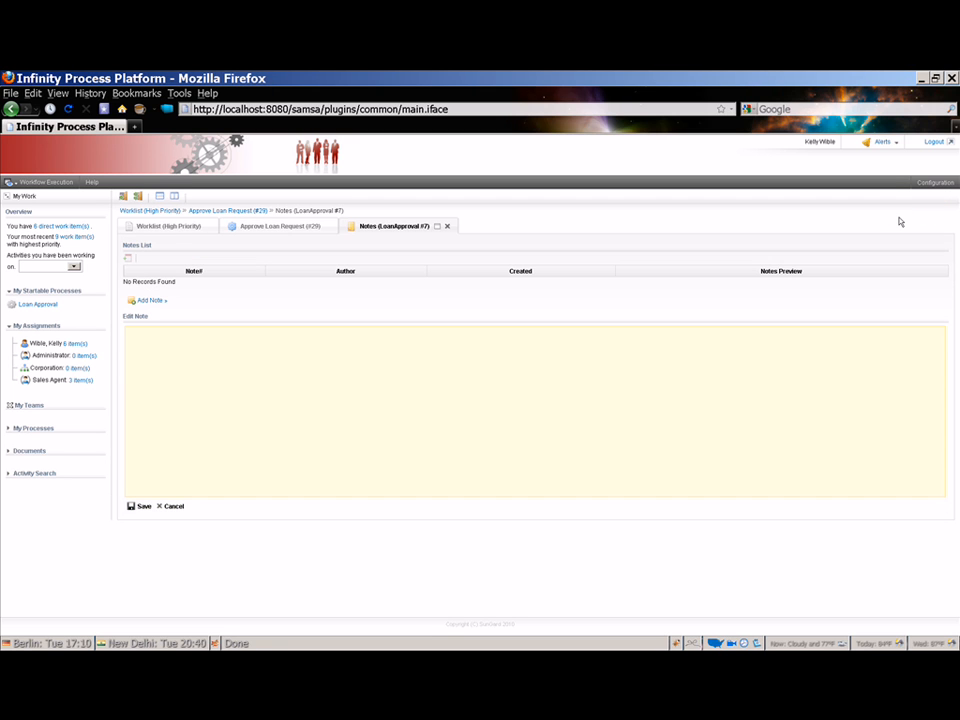
{"action": "left_click", "coordinate": [195, 343]}
{"action": "left_click", "coordinate": [140, 507]}
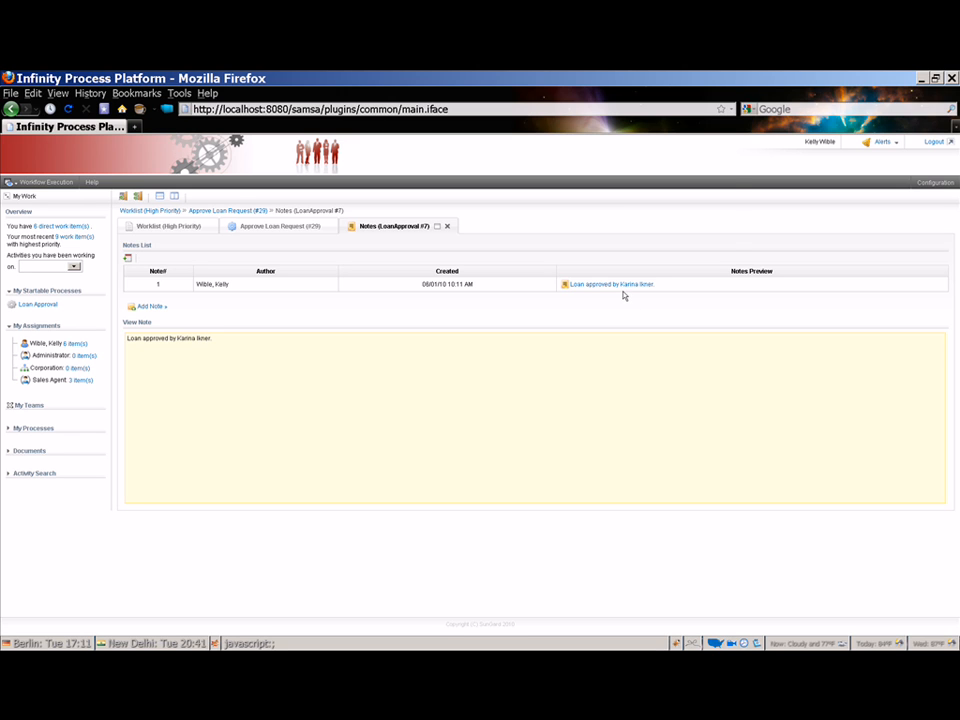
{"action": "mouse_move", "coordinate": [621, 291]}
{"action": "left_click", "coordinate": [448, 228]}
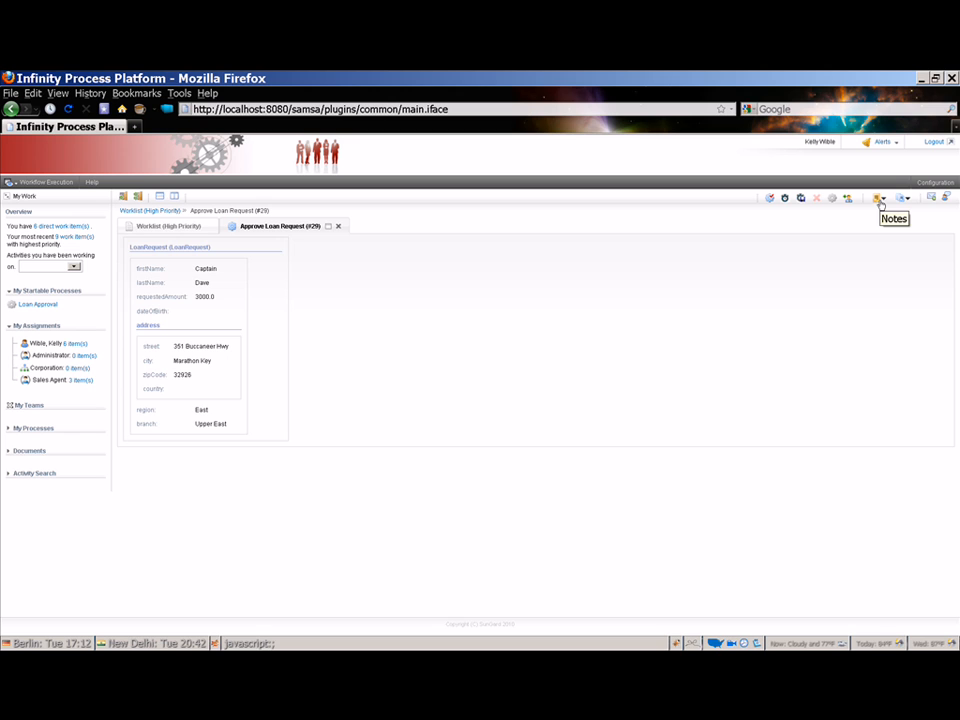
{"action": "left_click", "coordinate": [879, 200]}
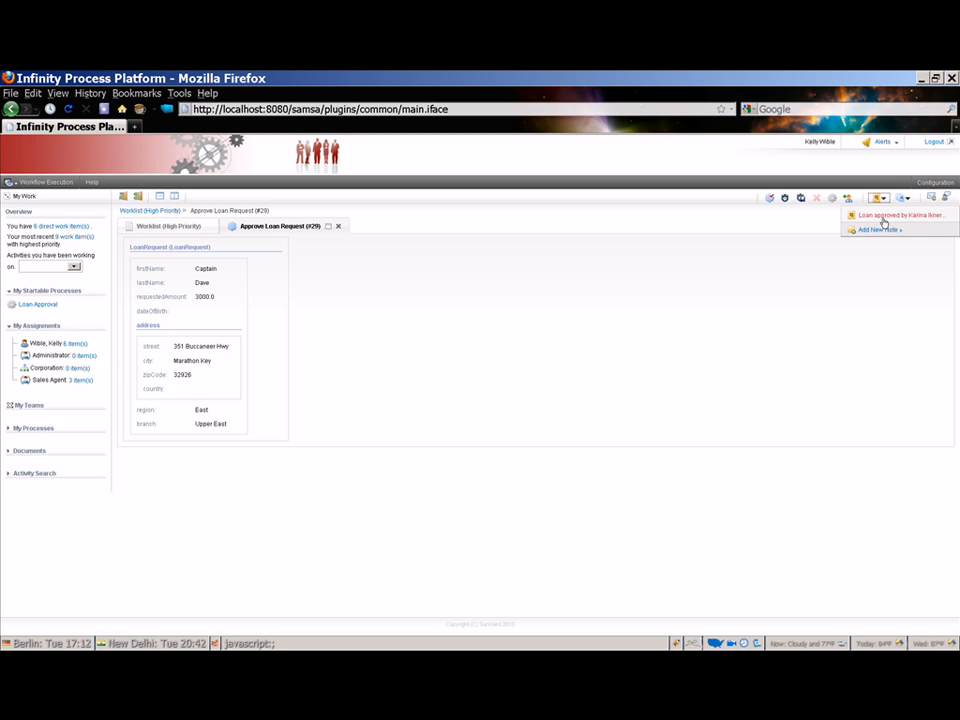
{"action": "left_click", "coordinate": [884, 217]}
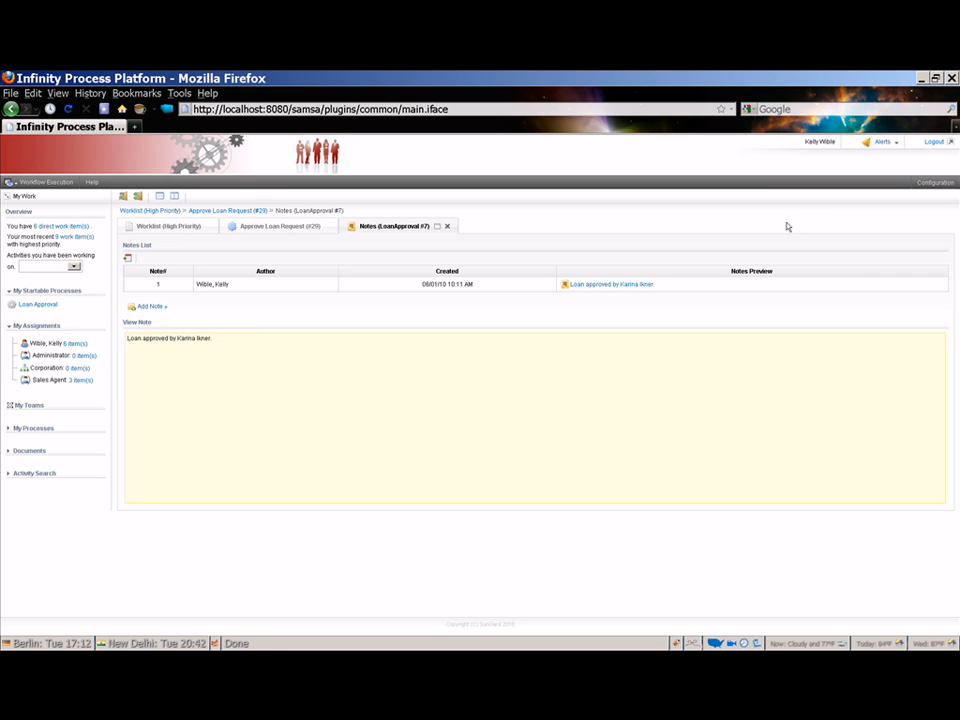
{"action": "left_click", "coordinate": [446, 226]}
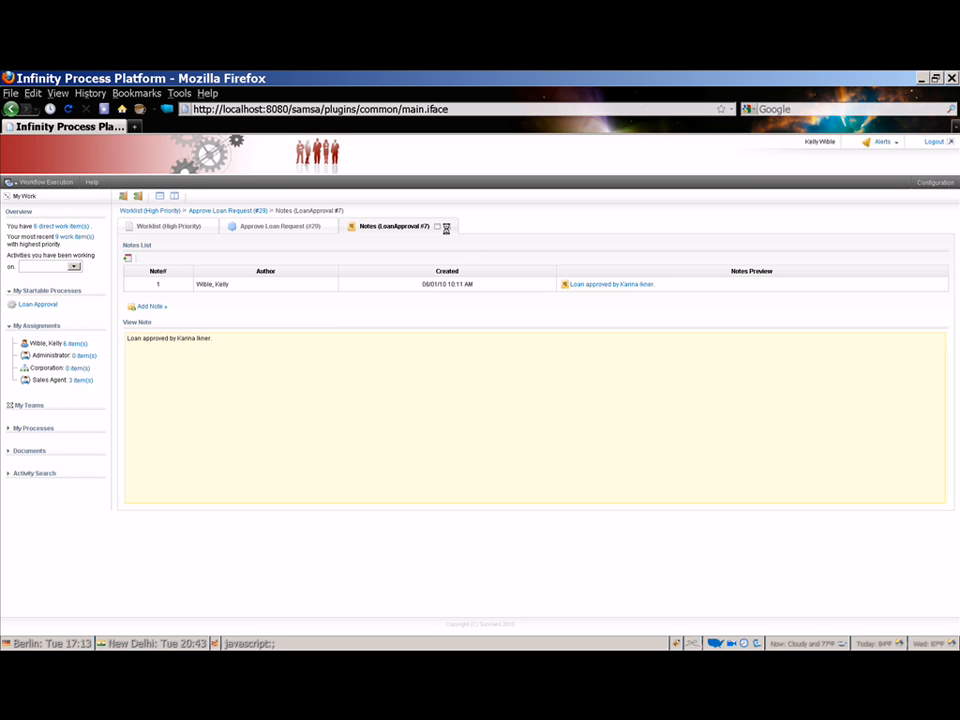